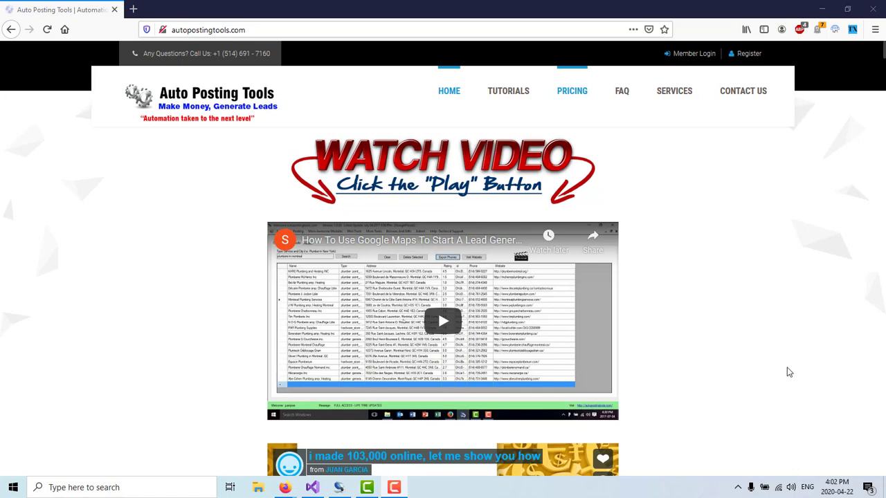
# Step: Open the Youtube Video, Keyword Scrapper and Video Downloader module from Scraping > Youtube Modules
pyautogui.click(339, 488)
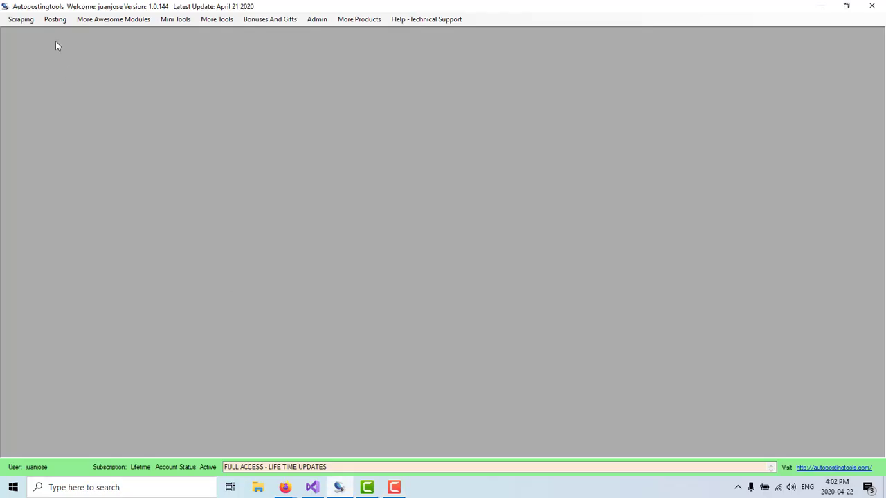
pyautogui.click(26, 22)
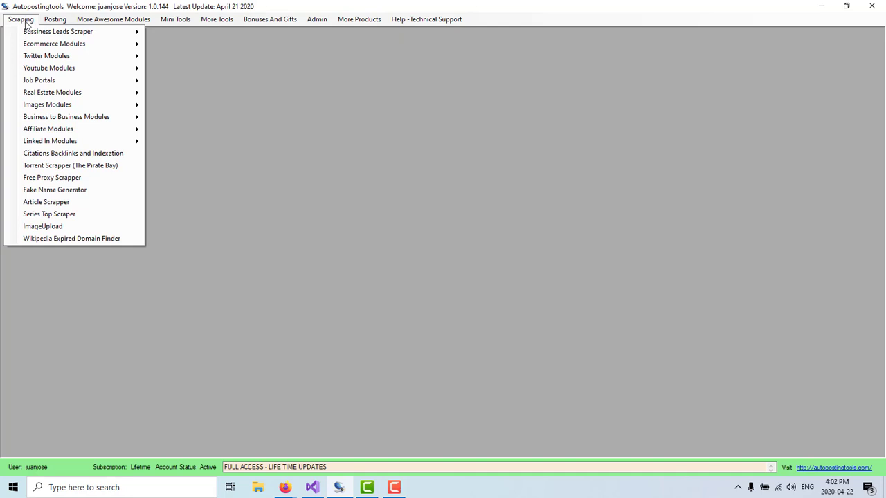
pyautogui.moveTo(49, 68)
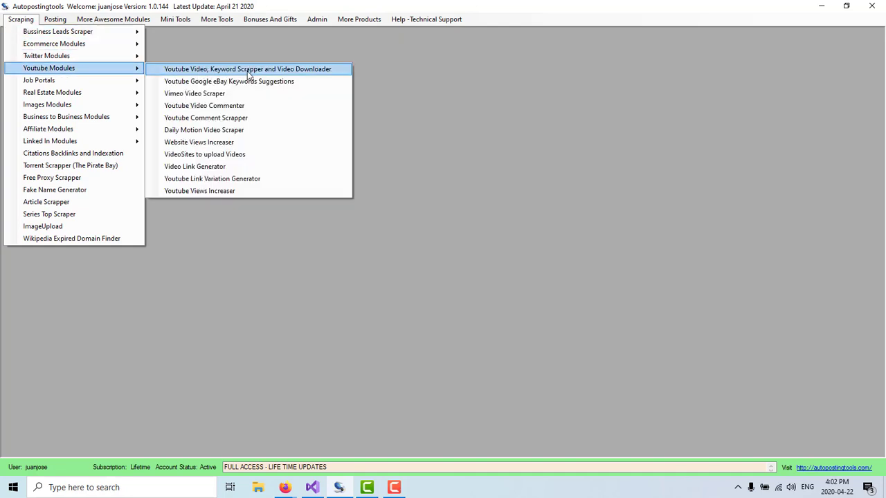
pyautogui.click(283, 70)
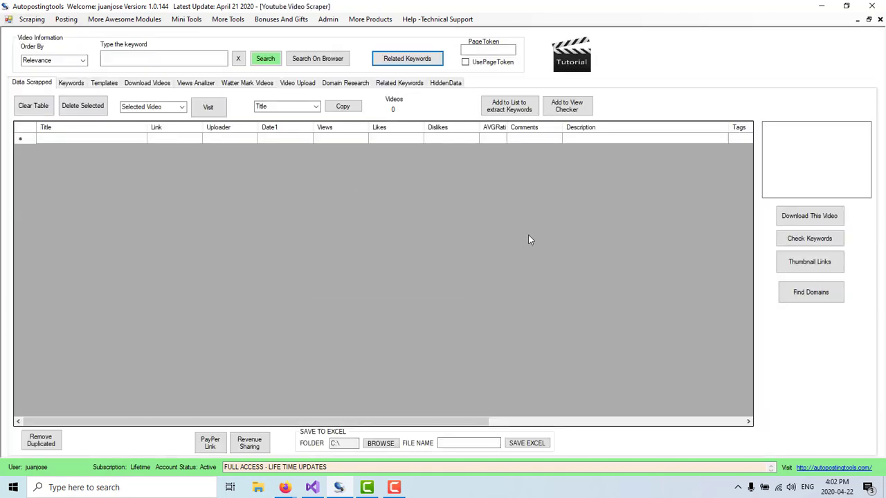
pyautogui.click(185, 60)
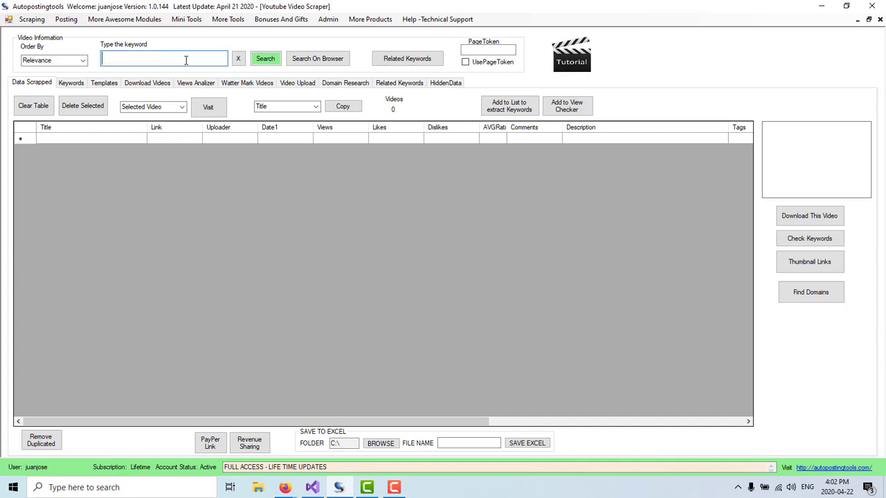
# Step: Search YouTube videos for the keyword 'dog training'
pyautogui.write('dog tr')
pyautogui.write('aining')
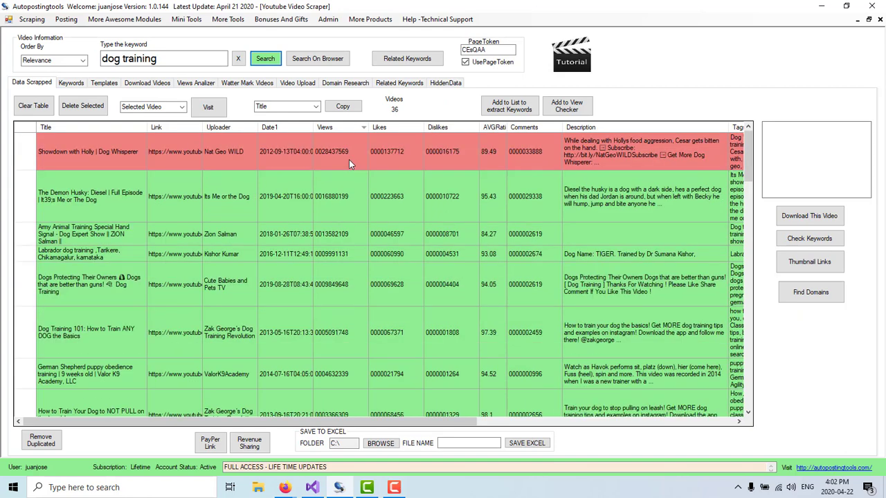
pyautogui.click(332, 190)
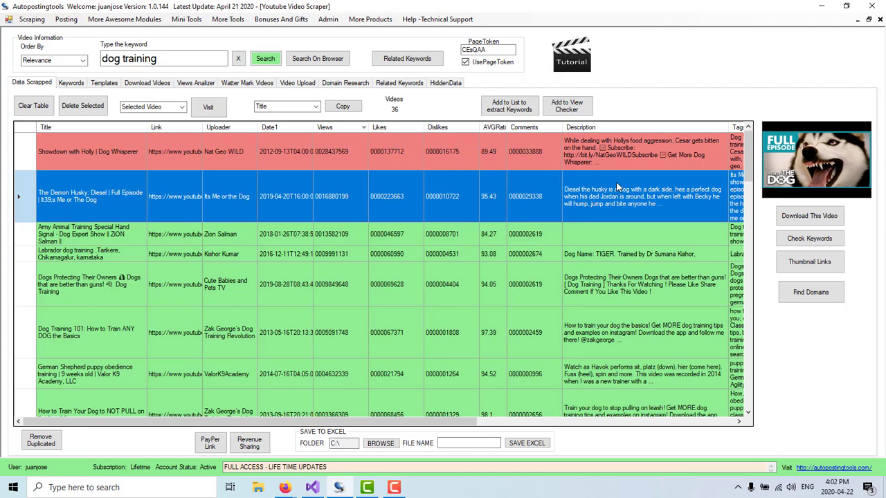
pyautogui.scroll(-1, 586, 216)
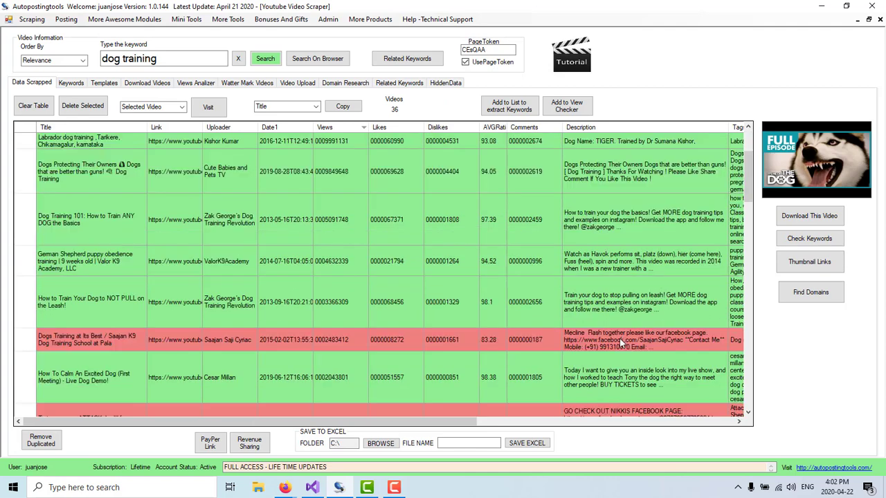
pyautogui.scroll(-1, 617, 344)
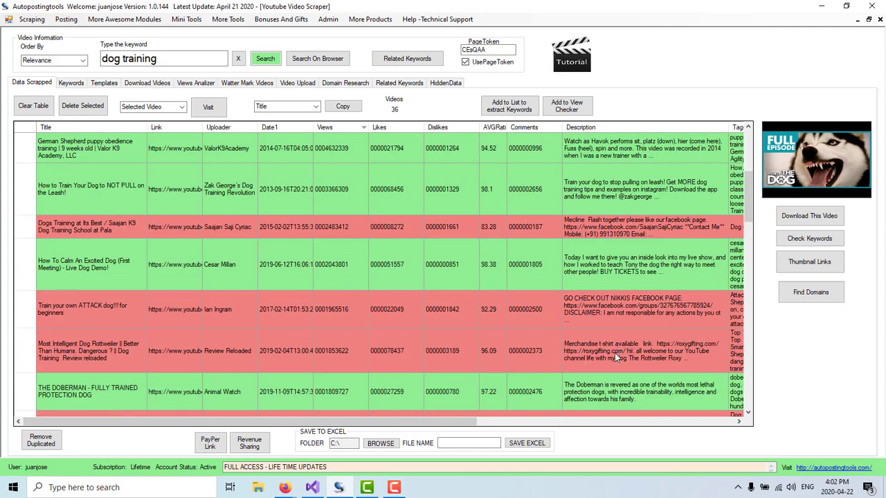
pyautogui.click(609, 353)
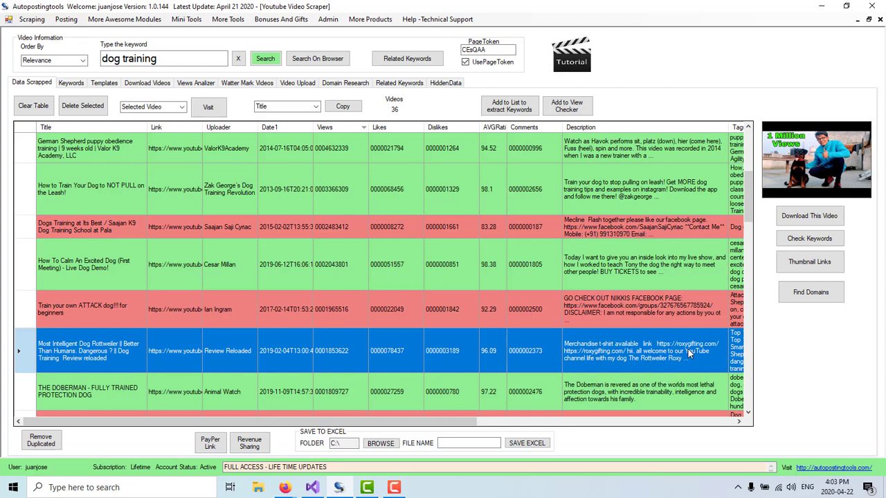
pyautogui.scroll(1, 624, 333)
pyautogui.scroll(1, 624, 333)
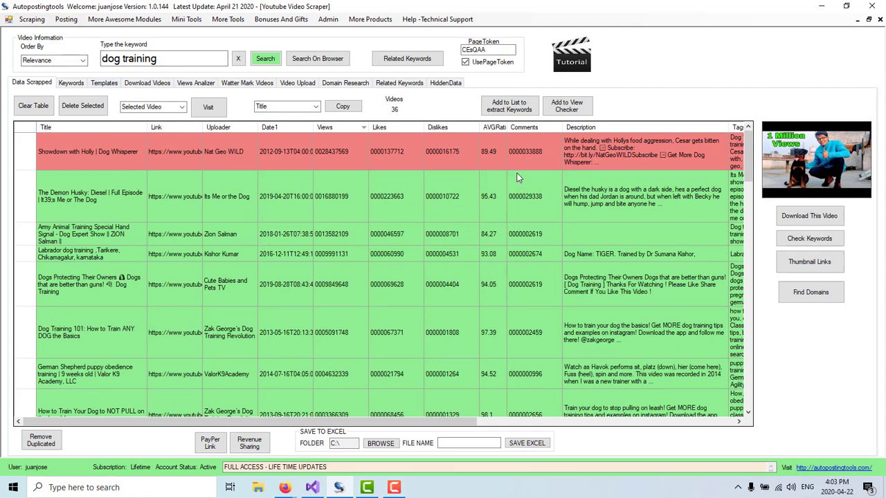
pyautogui.click(587, 161)
pyautogui.scroll(-1, 546, 194)
pyautogui.scroll(-1, 565, 231)
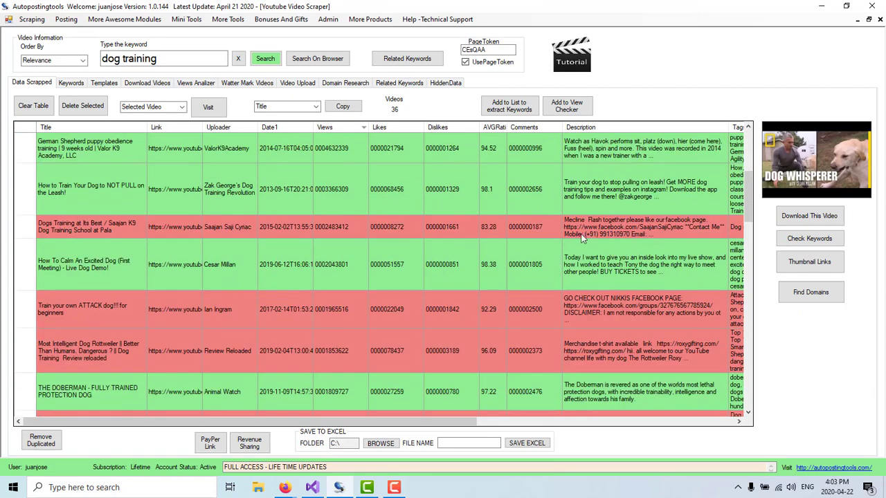
pyautogui.scroll(-1, 597, 277)
pyautogui.scroll(-2, 595, 313)
pyautogui.scroll(-2, 603, 283)
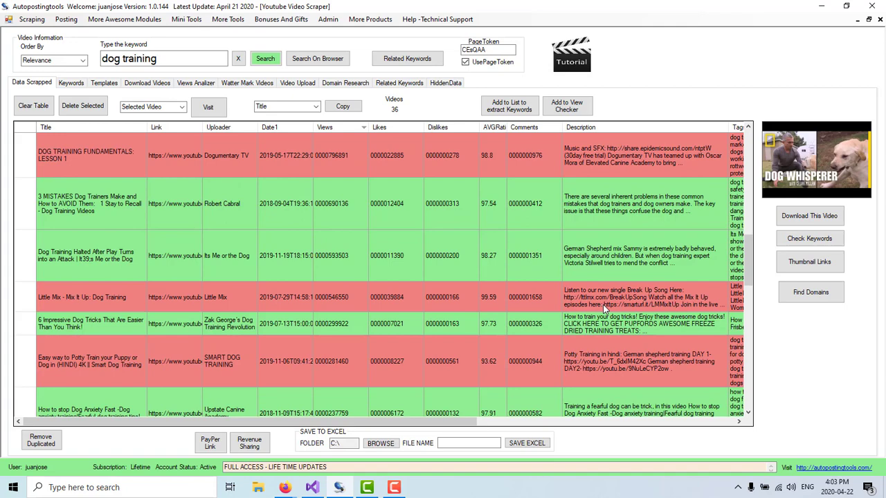
pyautogui.scroll(-2, 603, 304)
pyautogui.scroll(1, 598, 314)
pyautogui.scroll(4, 597, 310)
pyautogui.scroll(4, 591, 301)
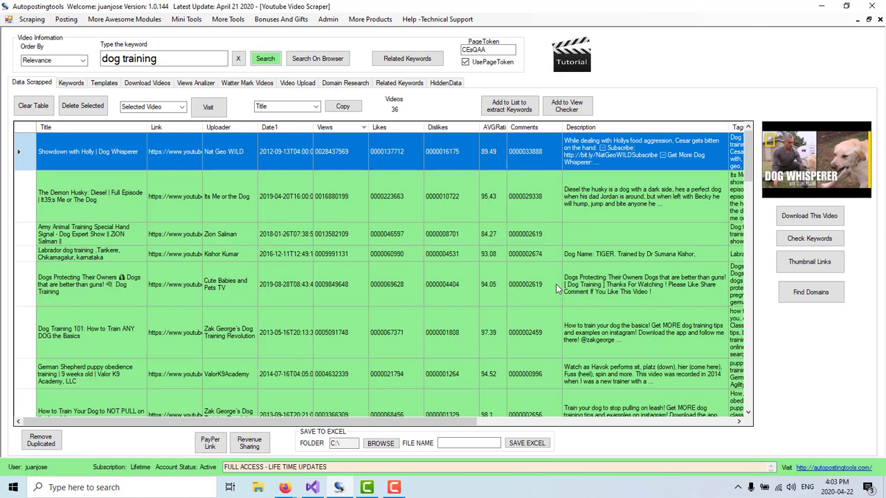
# Step: Extract the videos' linked domains, remove duplicates, and select 3lostdogs.com
pyautogui.click(808, 292)
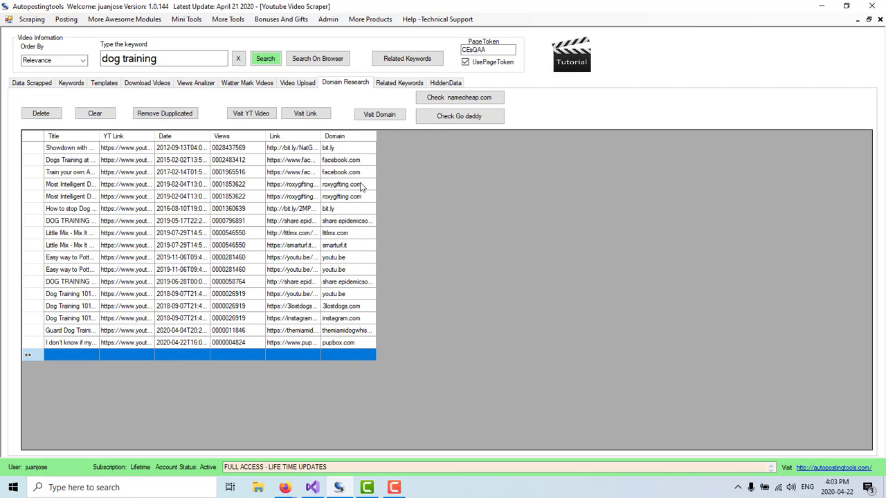
pyautogui.click(176, 117)
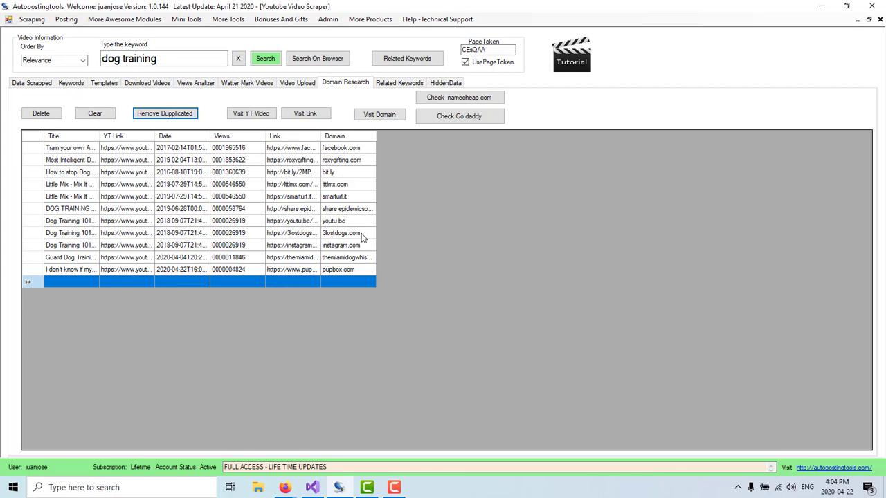
pyautogui.click(321, 236)
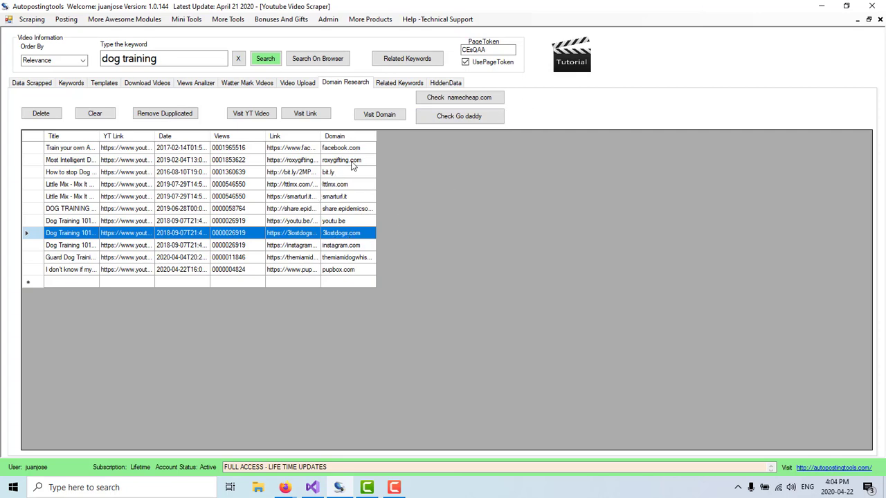
# Step: Visit 3lostdogs.com in Firefox and scroll through the site
pyautogui.click(386, 115)
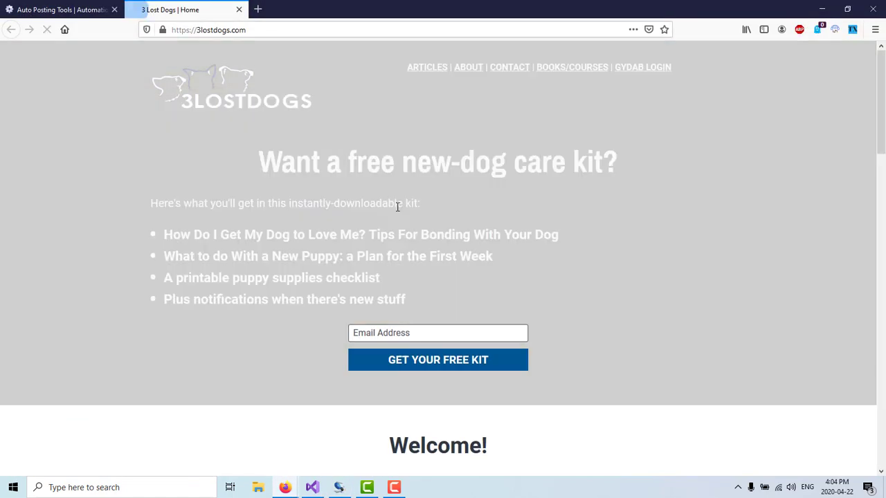
pyautogui.scroll(-2, 397, 205)
pyautogui.scroll(-3, 437, 218)
pyautogui.scroll(-4, 470, 266)
pyautogui.scroll(-3, 470, 267)
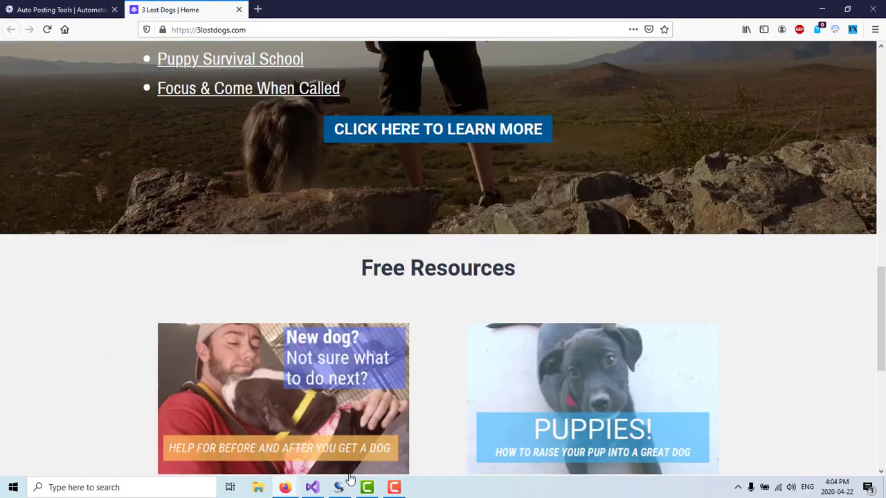
pyautogui.click(339, 487)
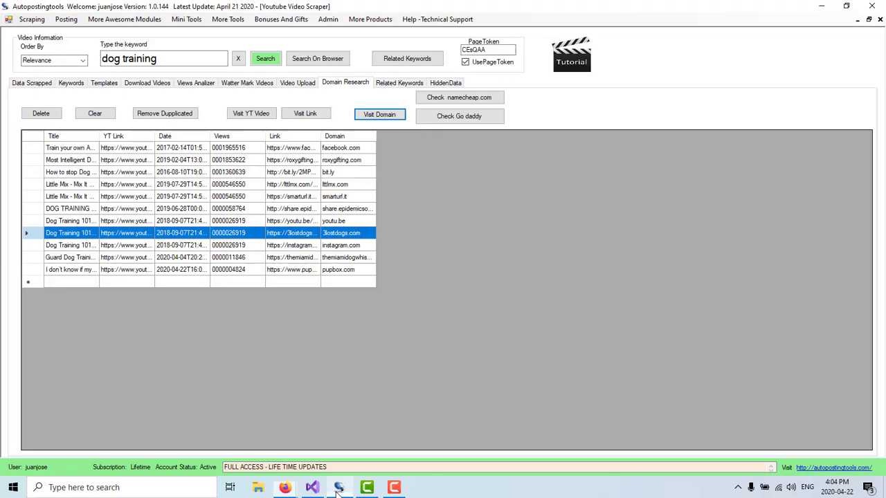
# Step: Visit the Miami Dog Whisperer site, then select the pupbox.com row
pyautogui.click(338, 257)
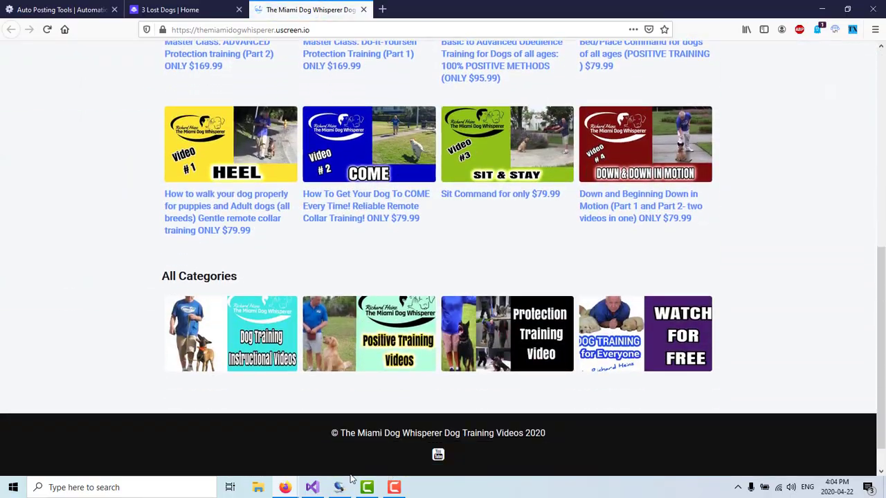
pyautogui.hotkey('alt', 'Tab')
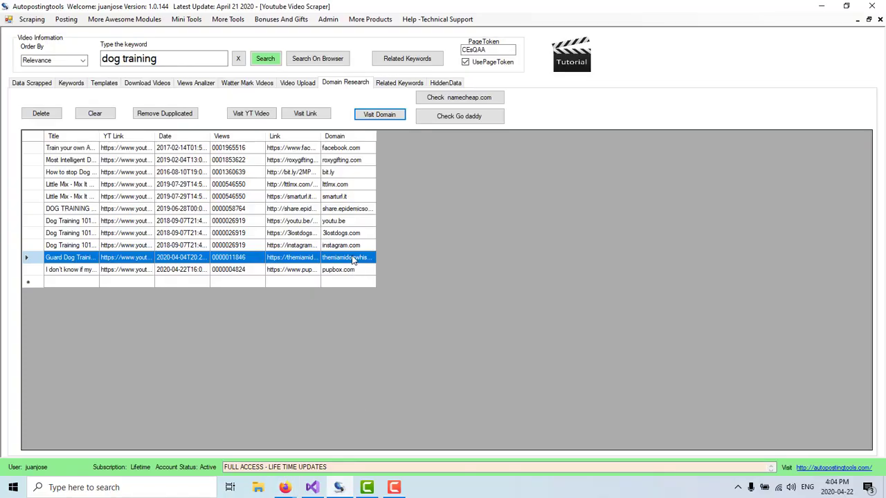
pyautogui.click(336, 271)
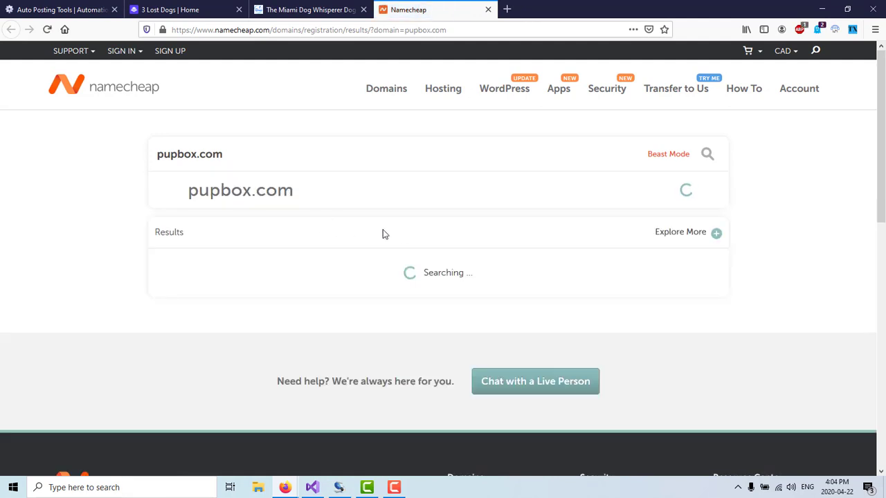
# Step: Review Namecheap's result showing pupbox.com registered since 2014, then return to Autopostingtools
pyautogui.scroll(-2, 362, 219)
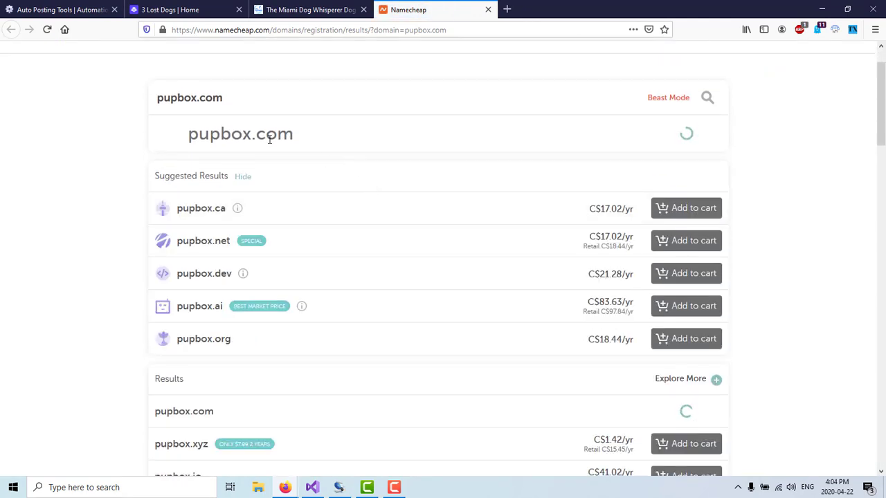
pyautogui.scroll(2, 355, 171)
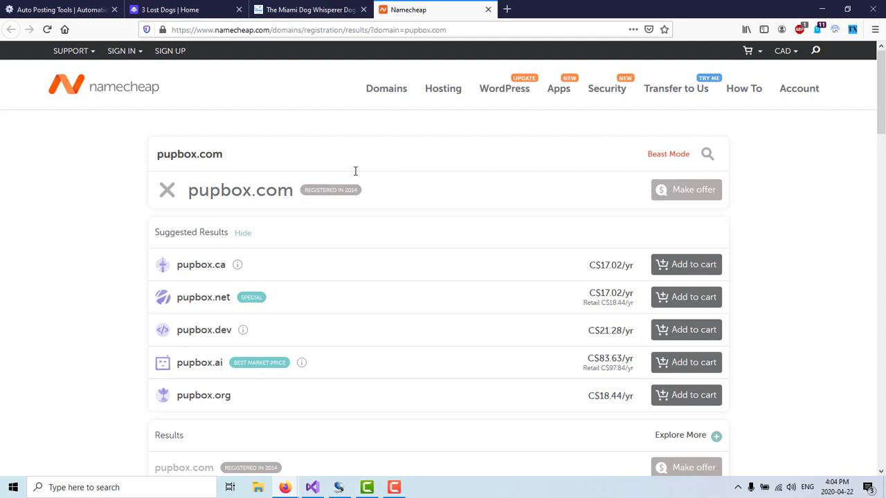
pyautogui.moveTo(331, 189)
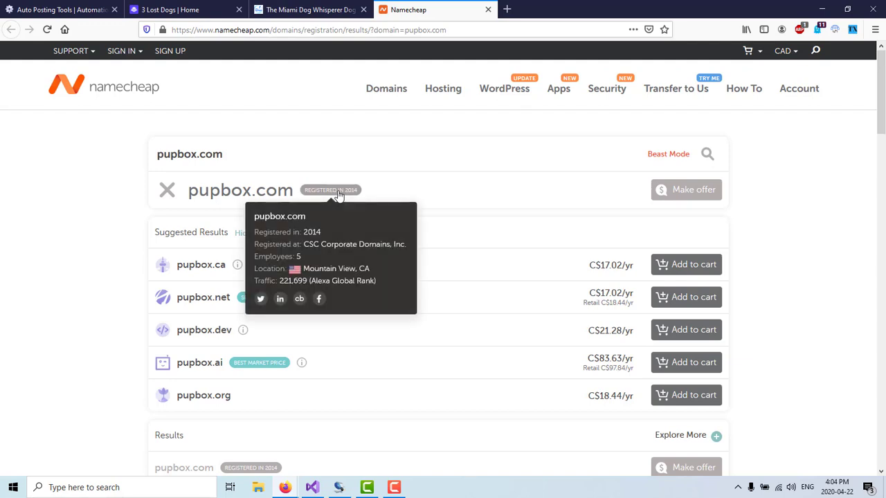
pyautogui.click(338, 487)
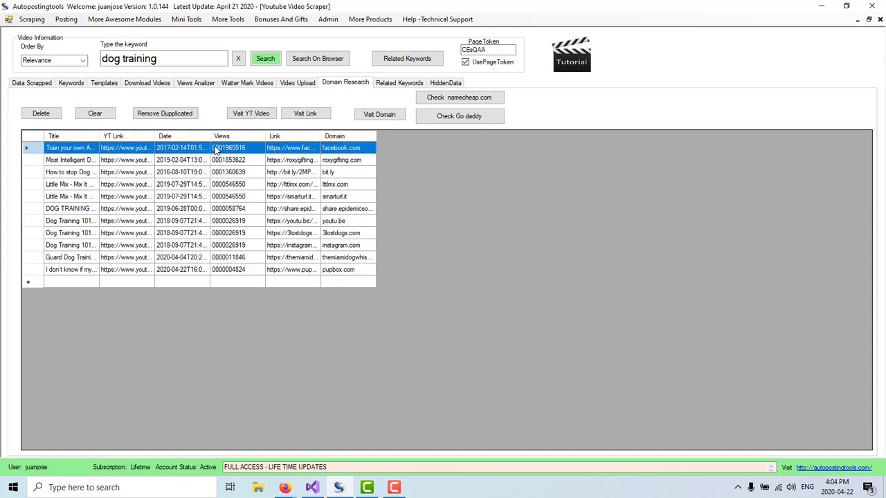
pyautogui.click(232, 149)
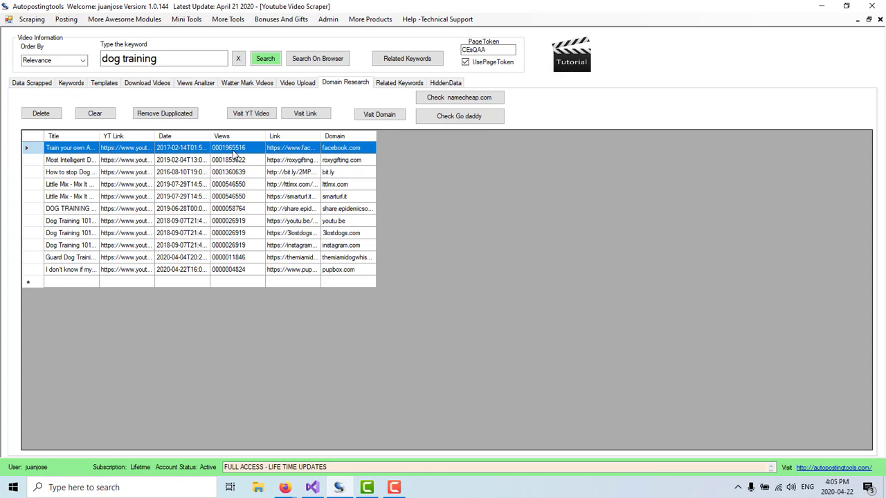